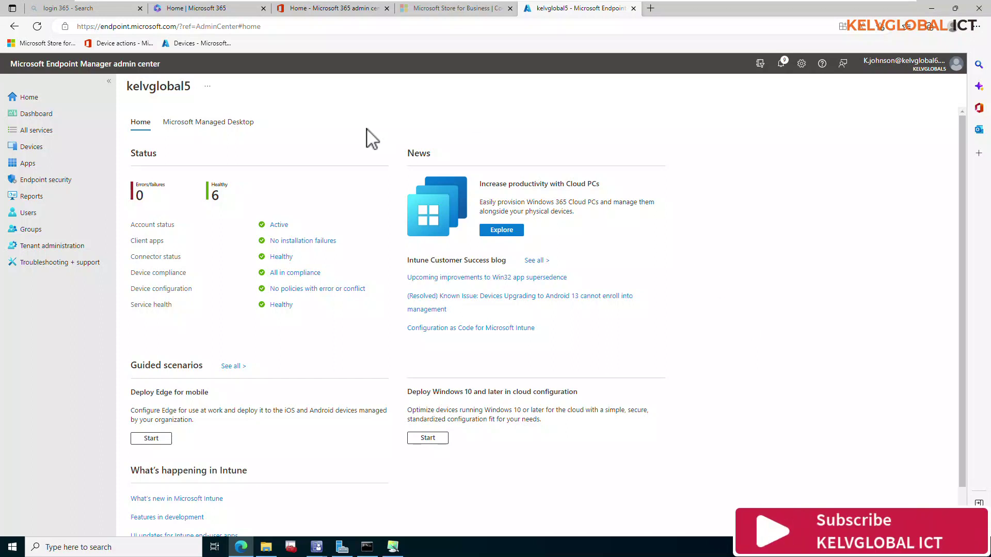
- Start a new app under Apps > All apps with type Microsoft Store app (new)
click(39, 168)
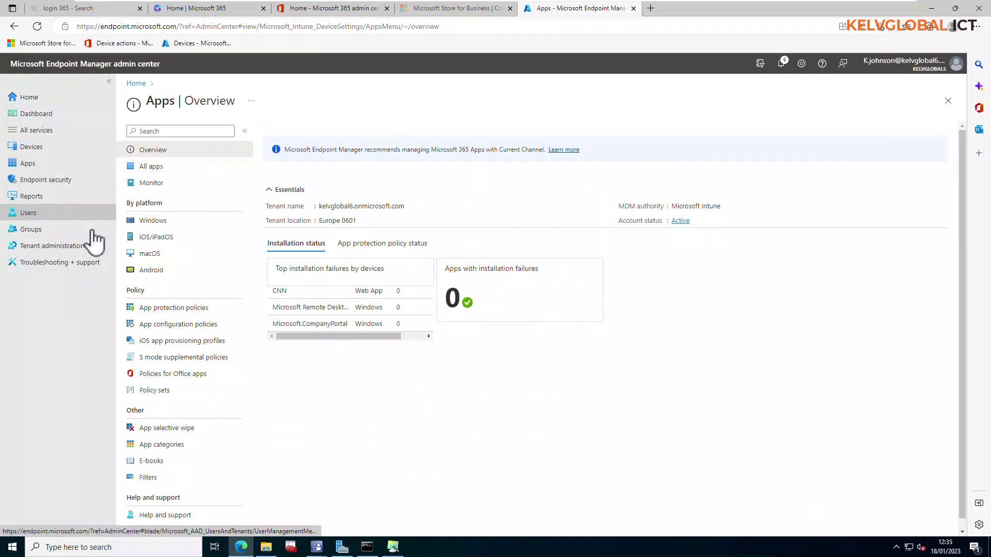
click(161, 174)
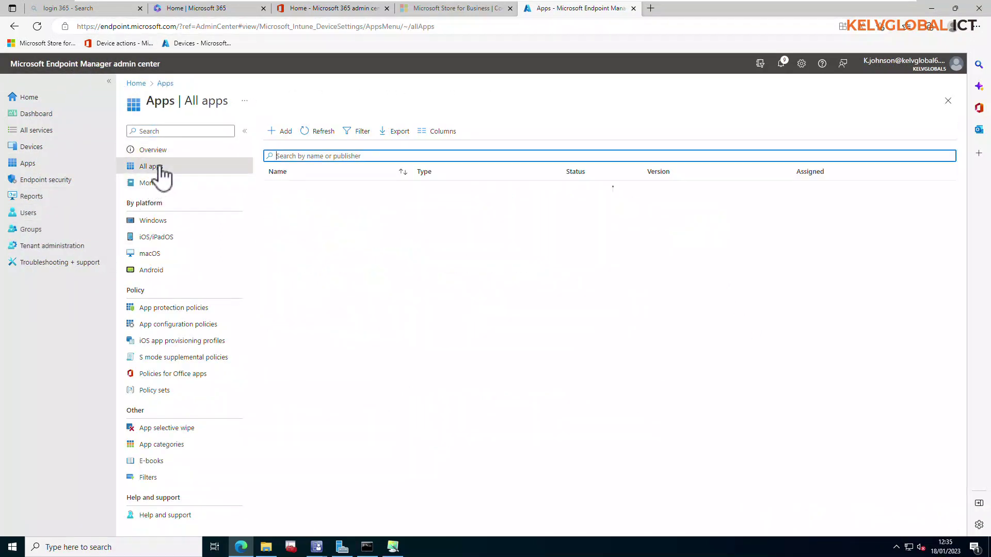
click(284, 133)
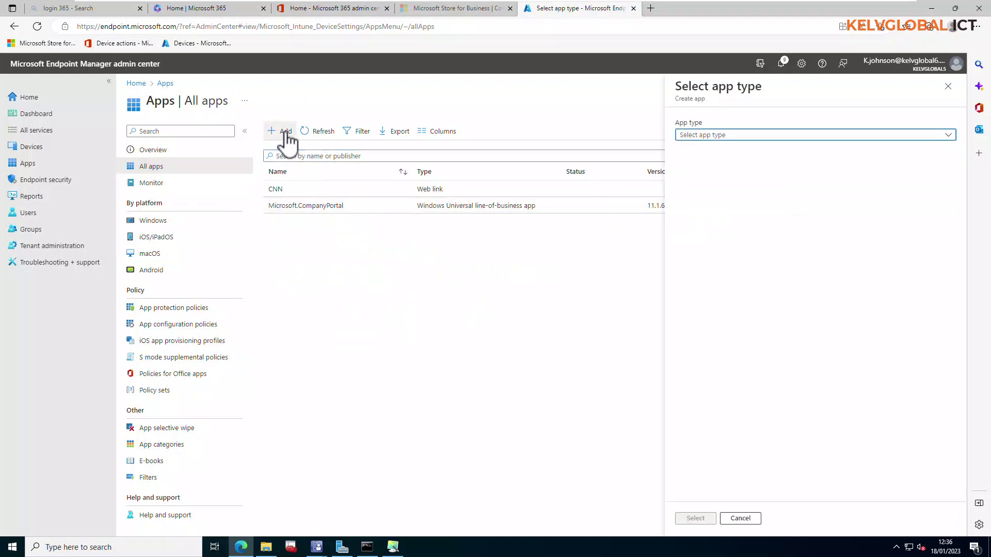
click(729, 137)
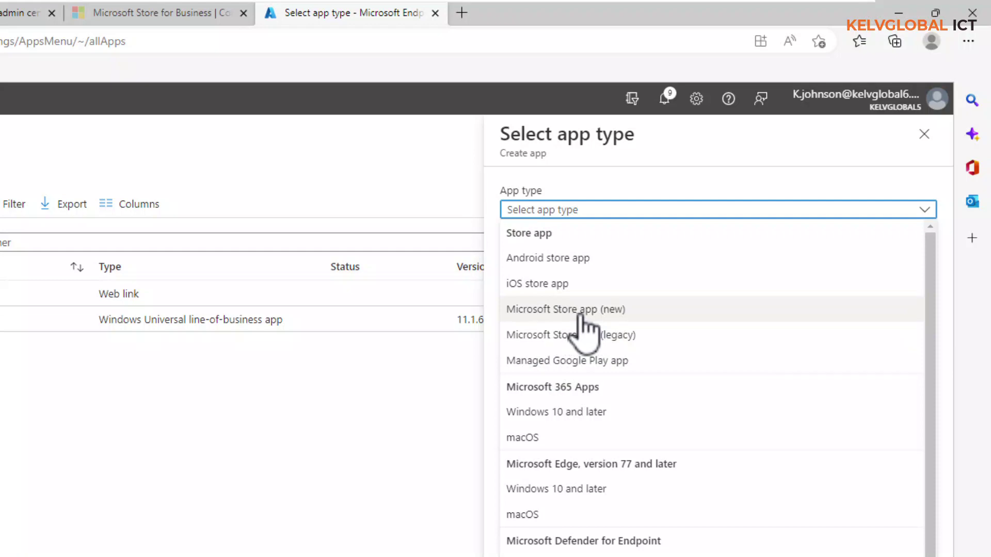
click(583, 310)
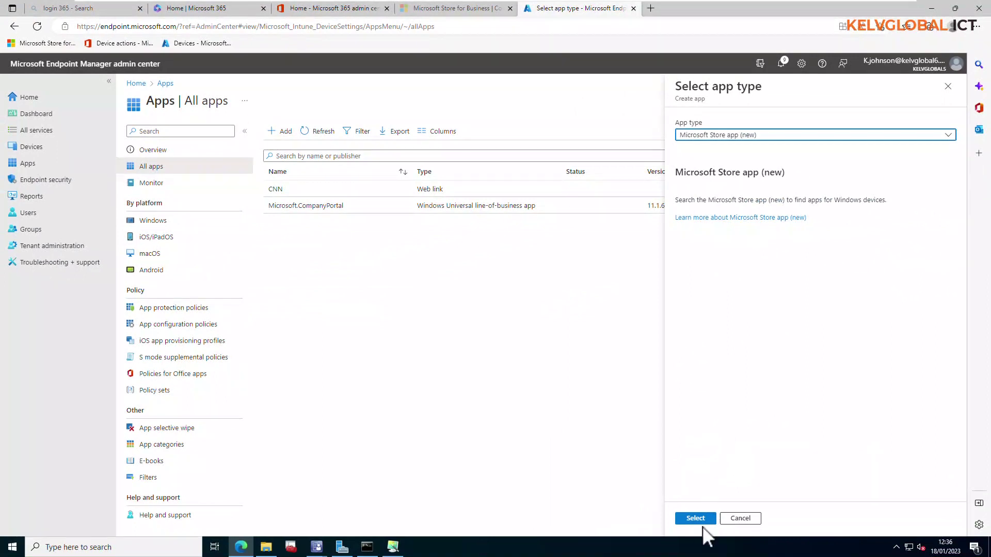
- Search the Microsoft Store for 'remote desktop' and select Microsoft Remote Desktop as the app
click(699, 523)
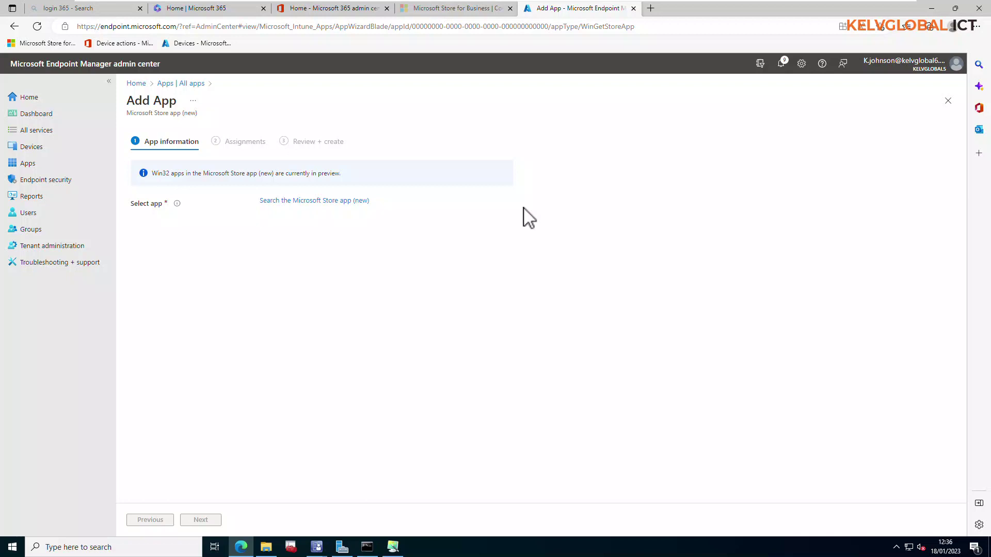
click(320, 202)
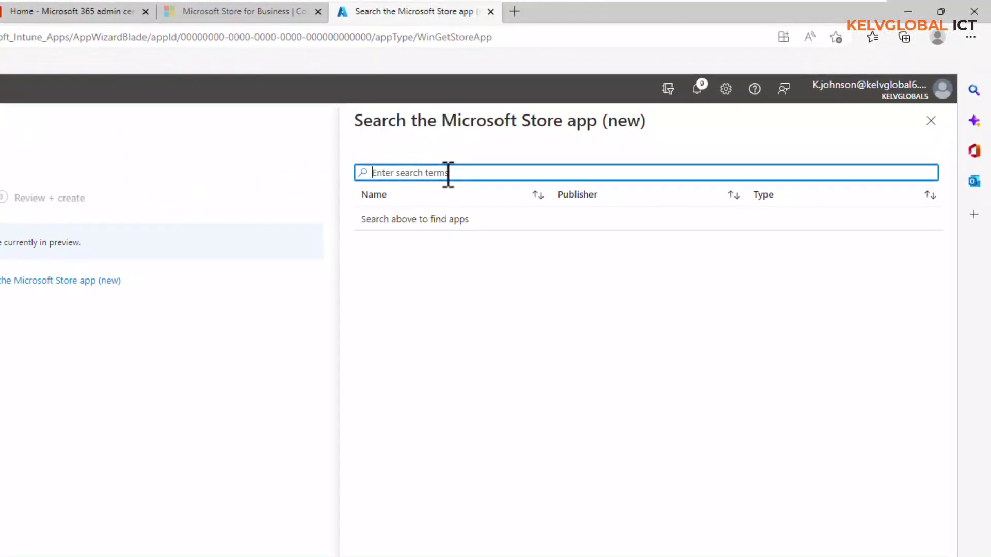
text(remote desktop)
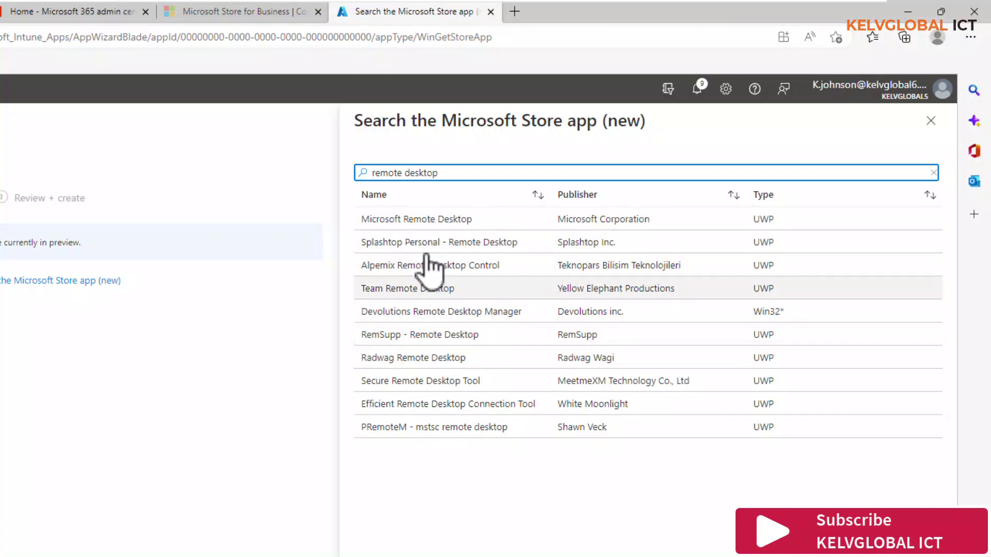
click(437, 218)
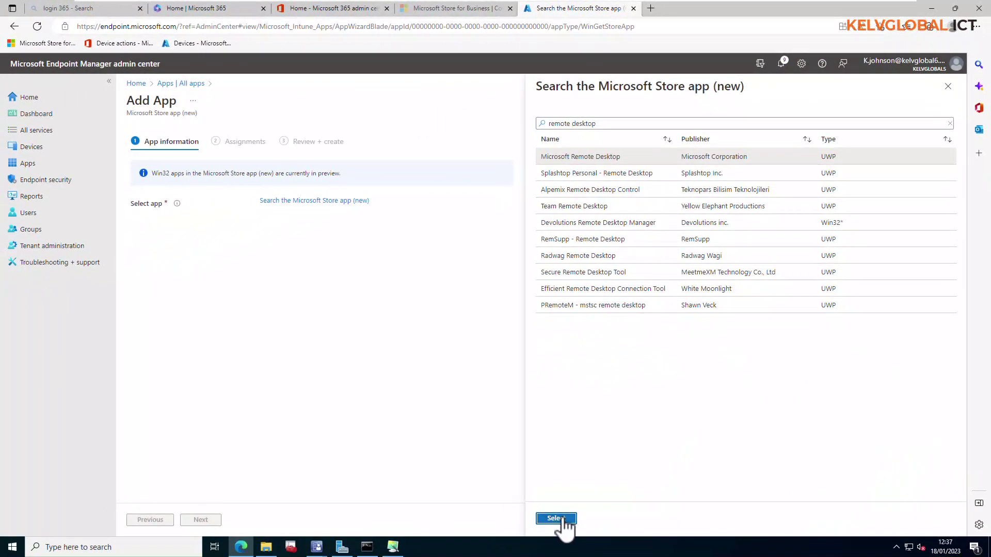
click(560, 519)
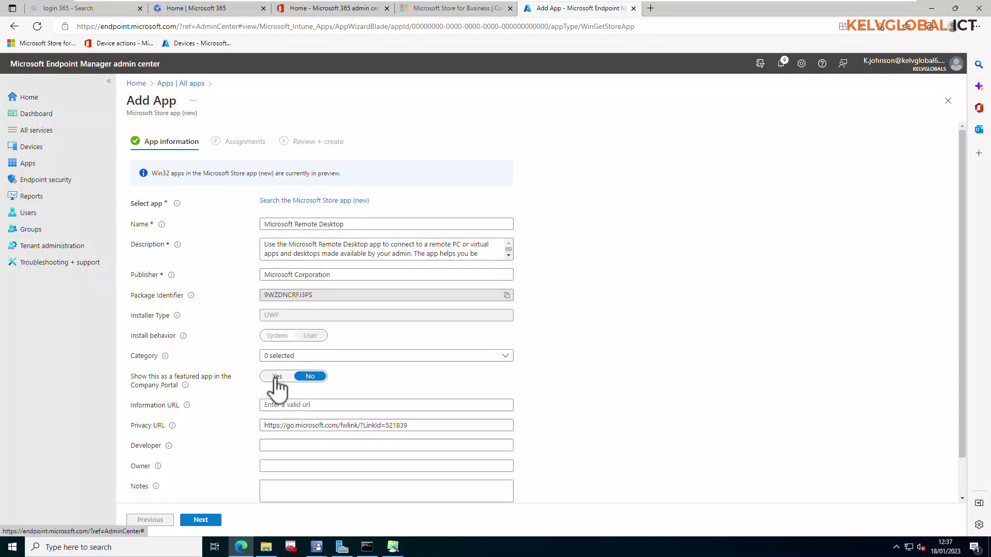
- Turn on 'Show this as a featured app in the Company Portal' for Remote Desktop
click(277, 376)
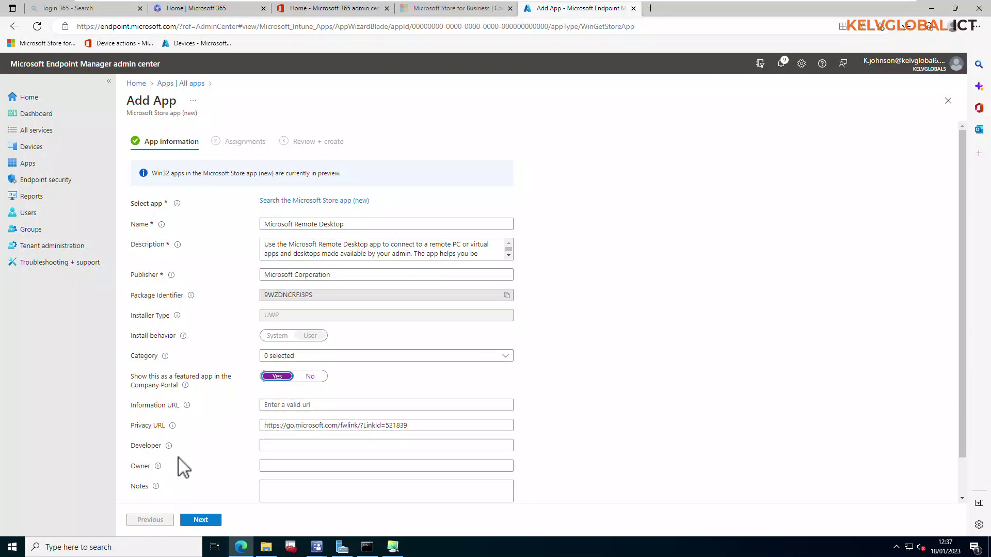
- Assign Remote Desktop as available for enrolled devices to All users, then reach Review + create
click(203, 521)
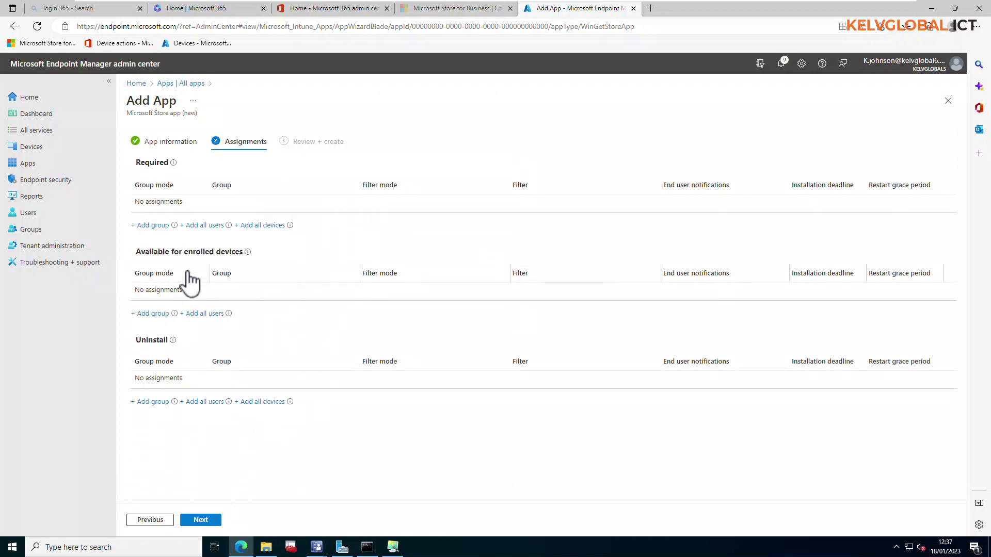
click(206, 314)
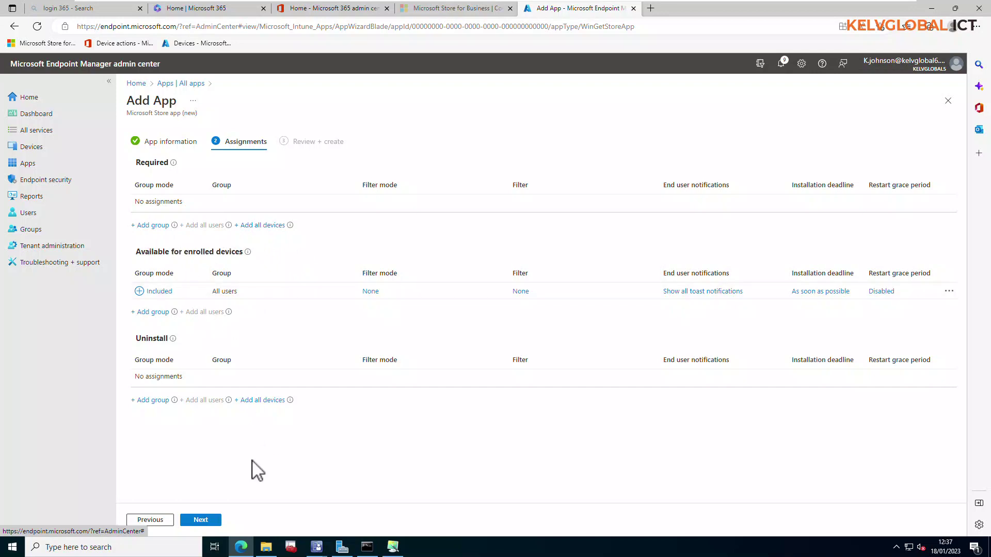
click(206, 521)
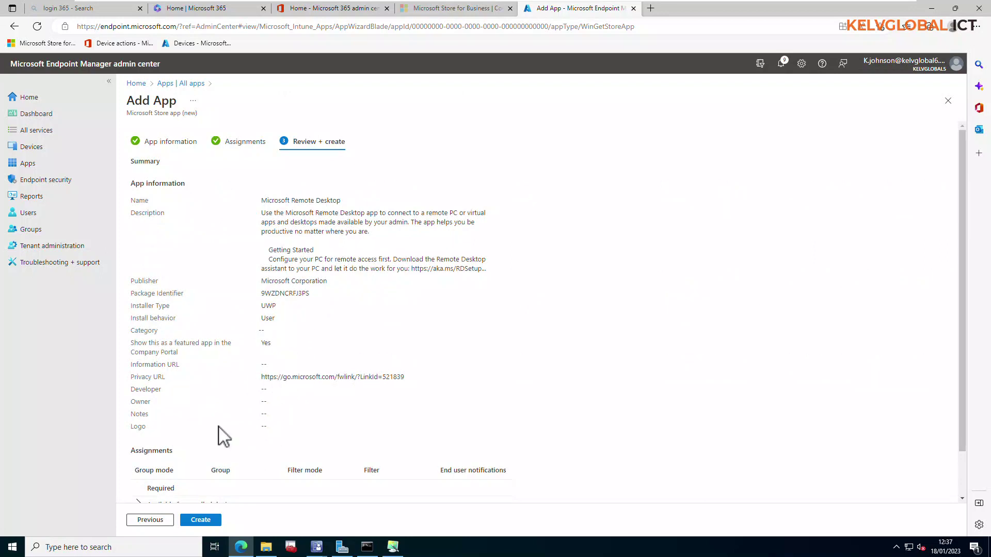
- Create the Microsoft Remote Desktop app from the Review + create page
click(203, 522)
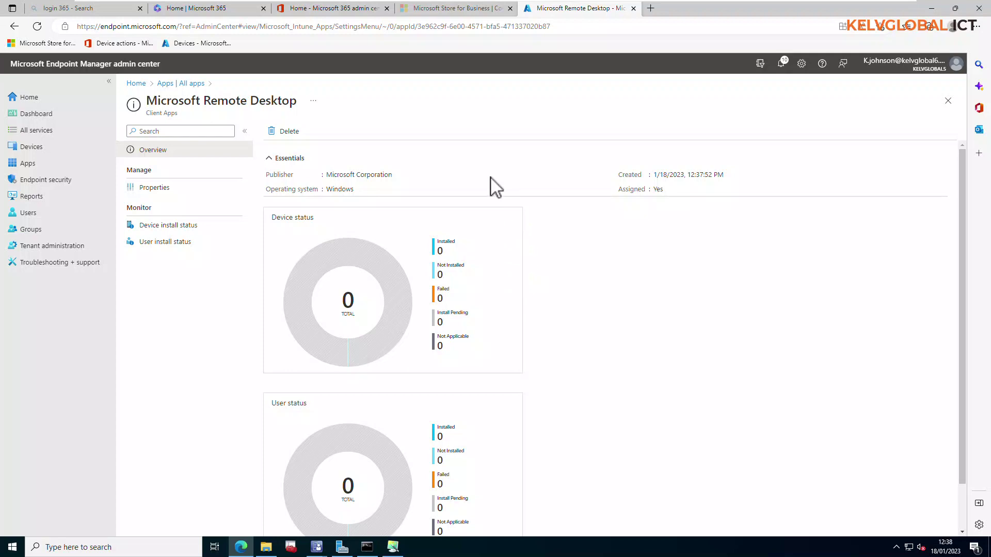
- Sync the W10E-01 device from Devices > All devices and return to the list
click(50, 153)
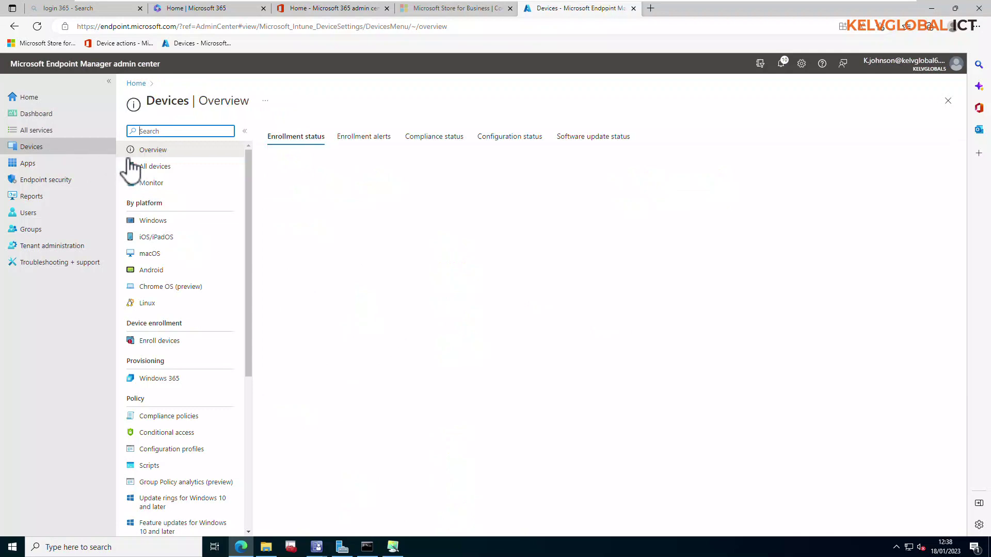
click(156, 166)
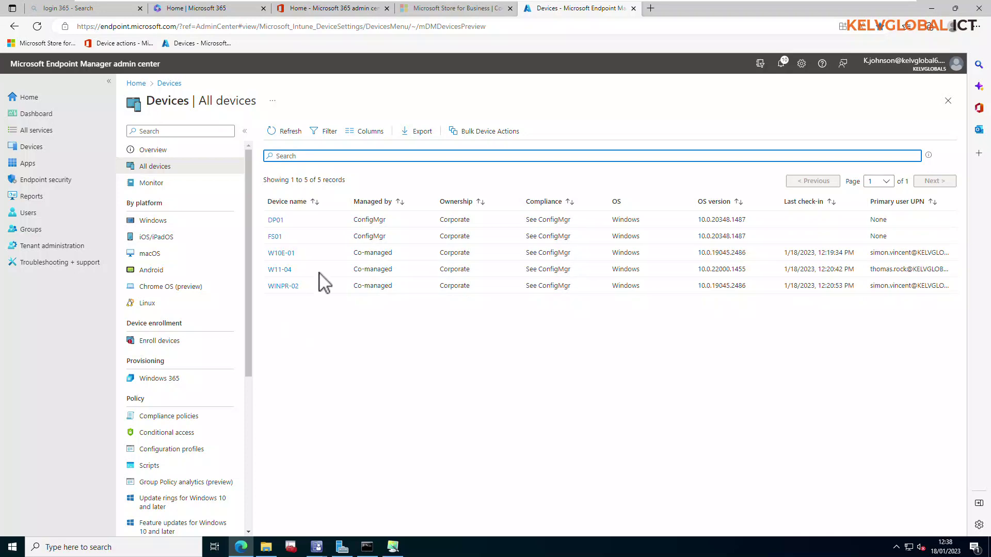
click(283, 254)
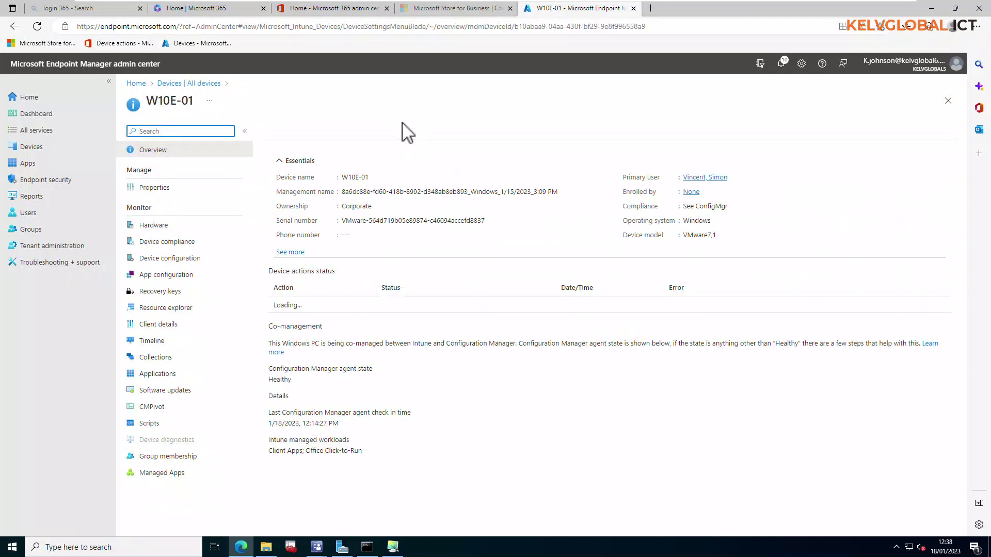
click(454, 132)
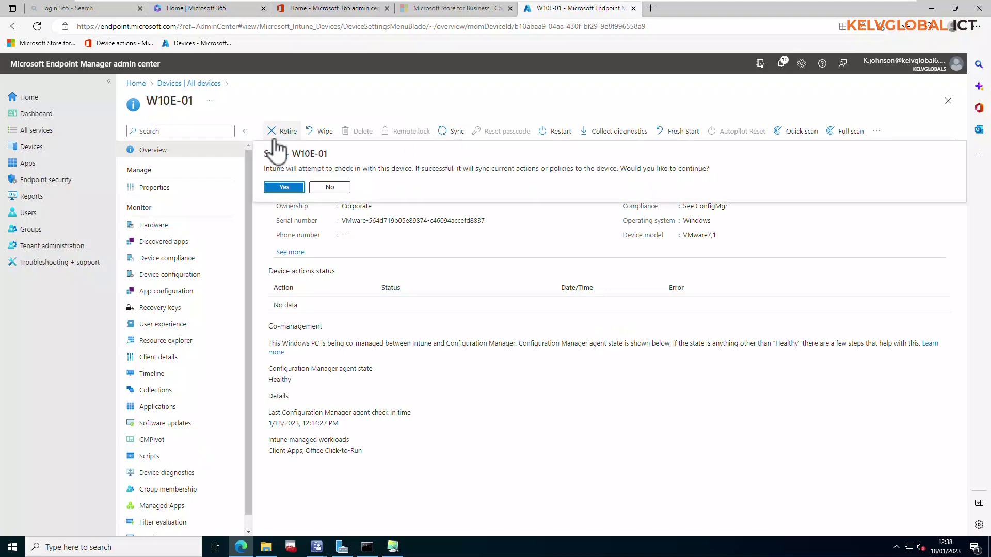
click(285, 188)
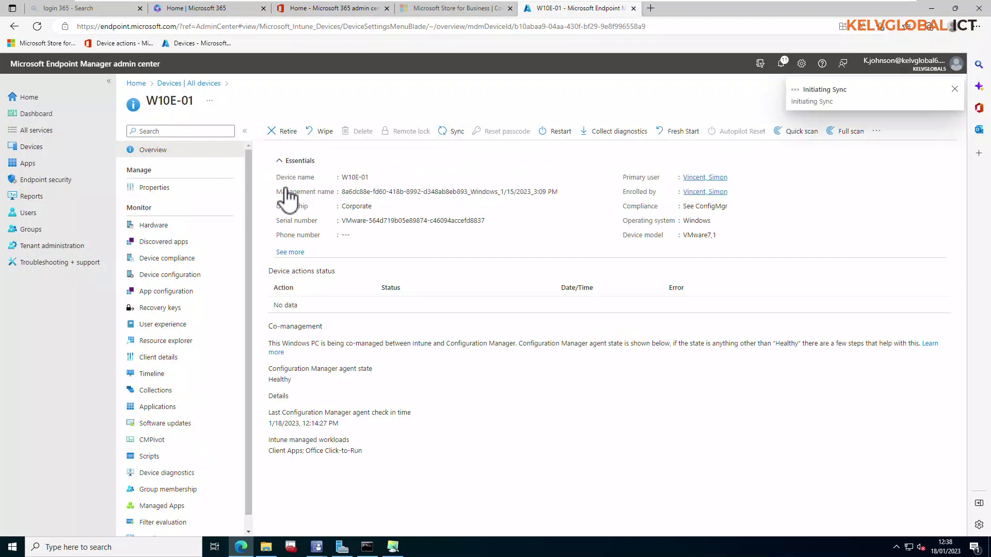
click(178, 84)
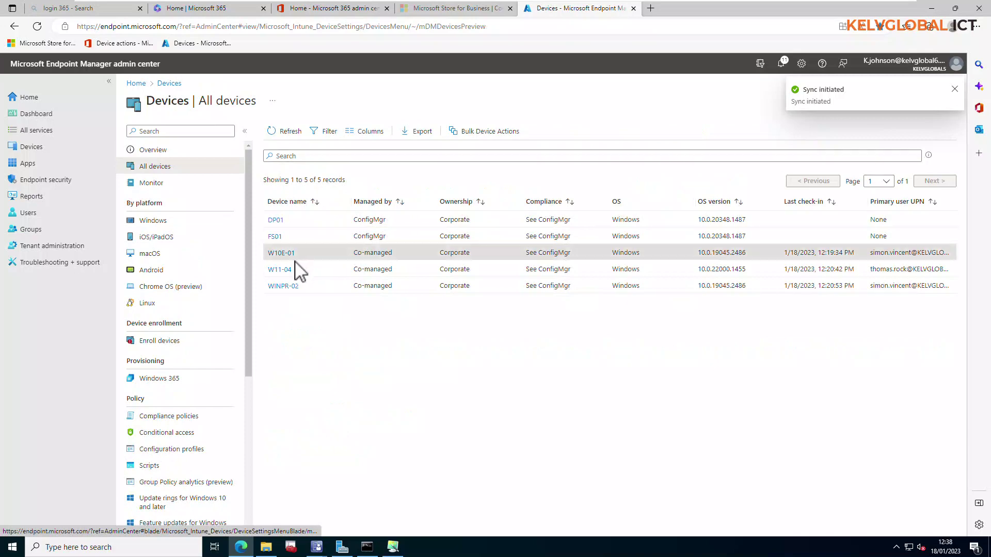
- Sync the W11-04 device and go back to the All devices list
click(281, 270)
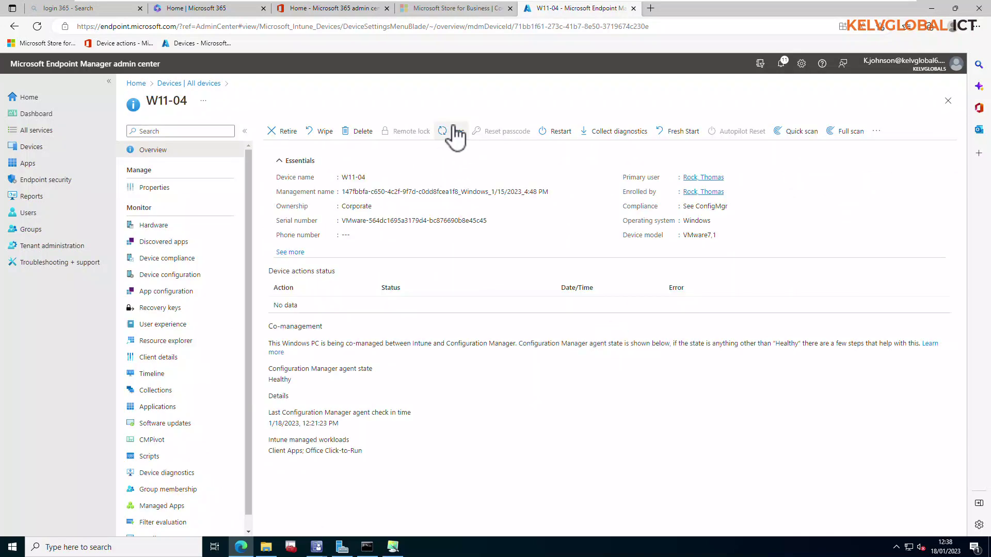
click(453, 133)
click(285, 188)
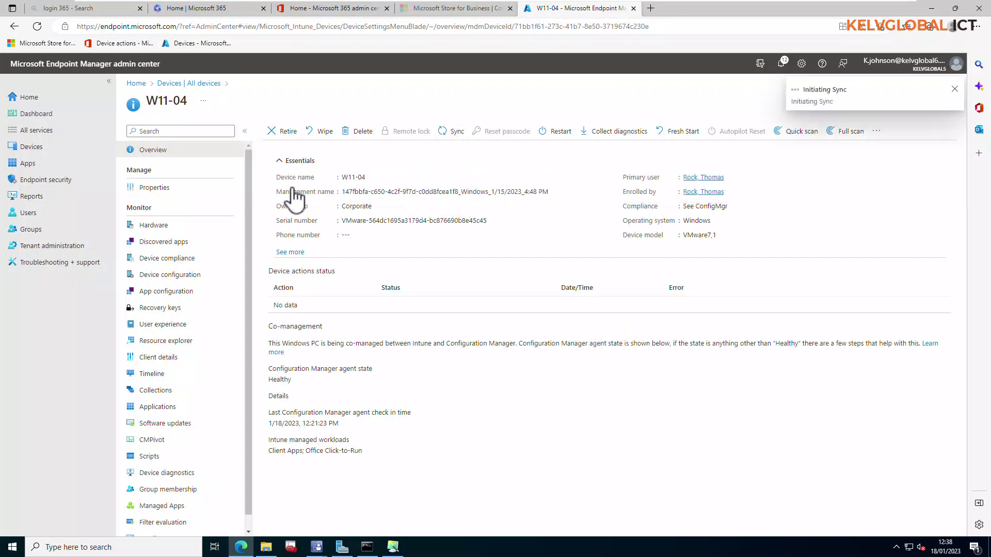
click(197, 84)
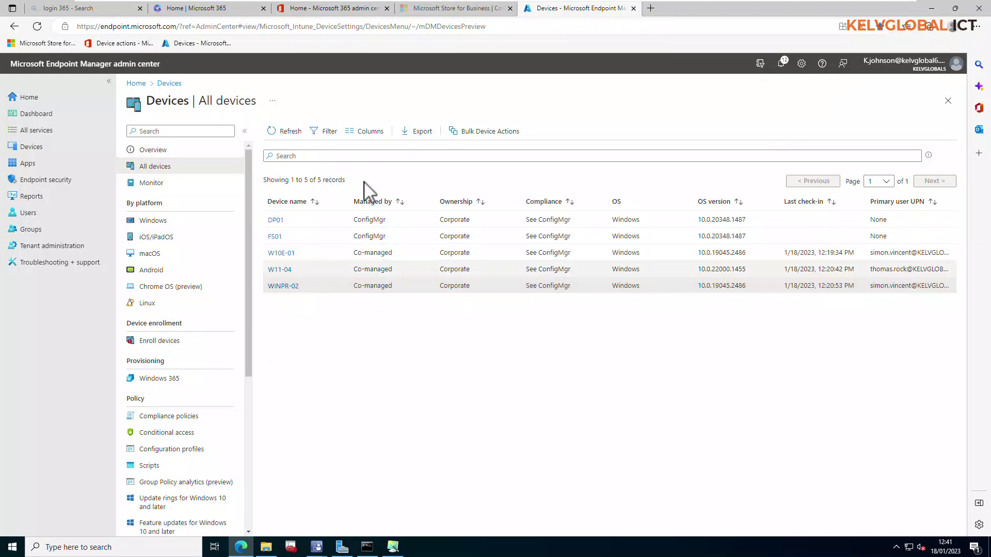
- On WIN10PR-02, open Microsoft Remote Desktop in Company Portal and install it
mouse_move(555, 5)
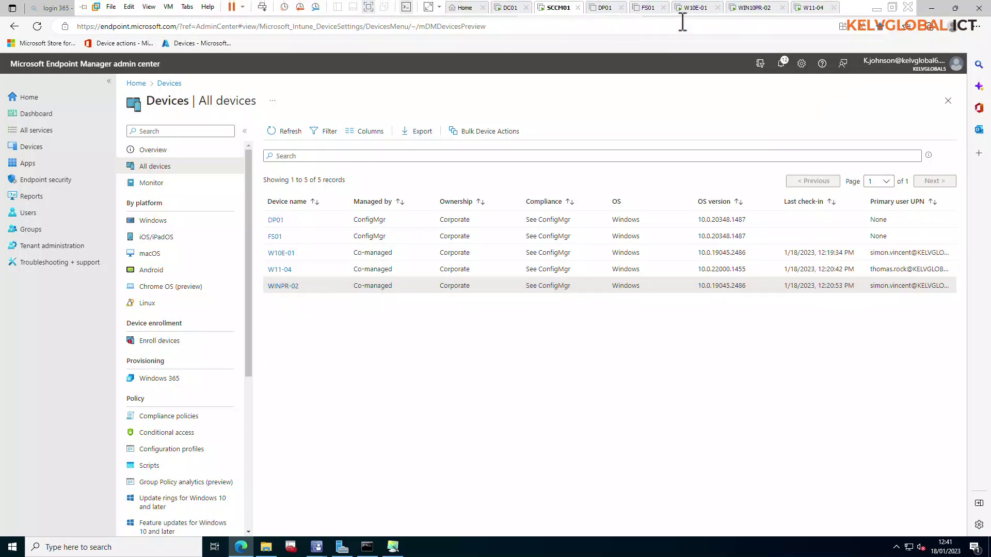
click(742, 8)
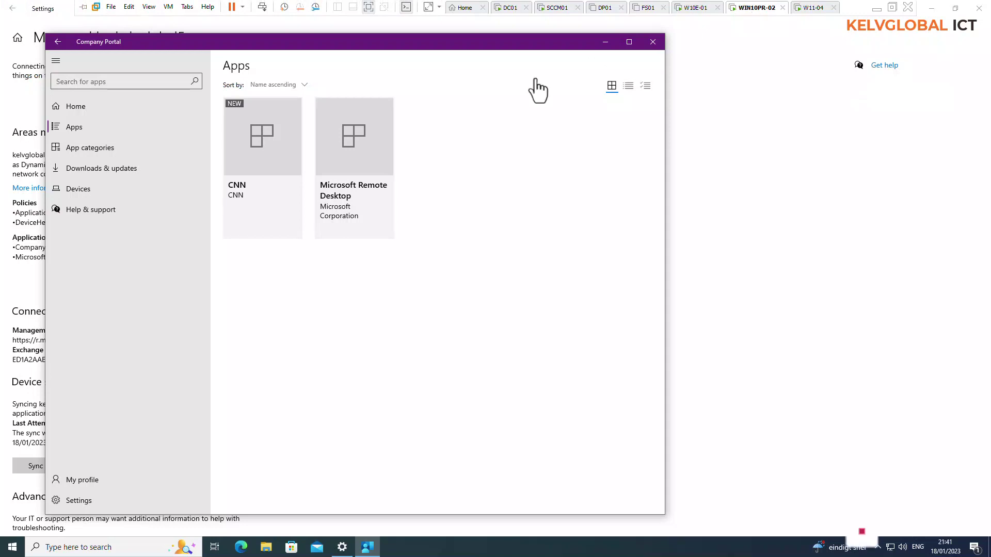
click(370, 209)
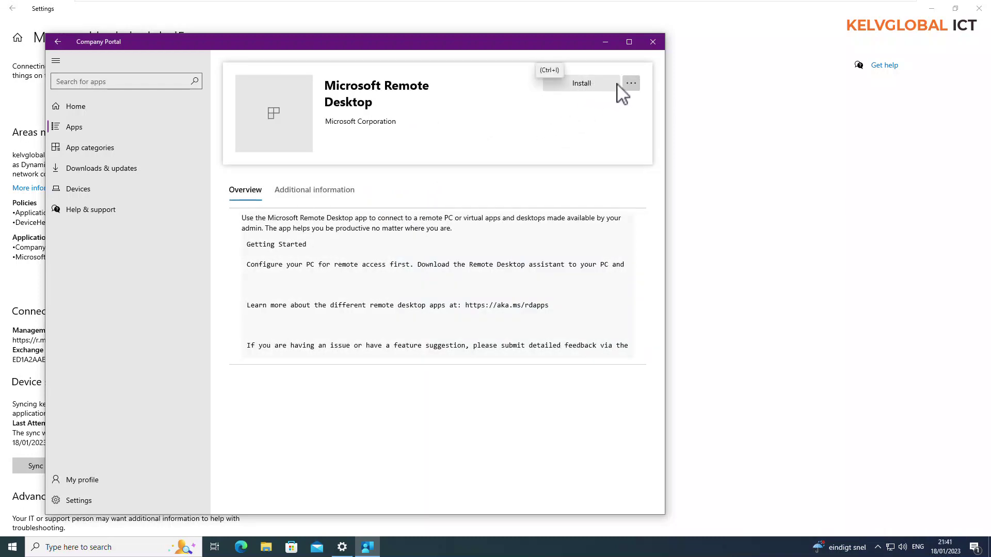
click(632, 85)
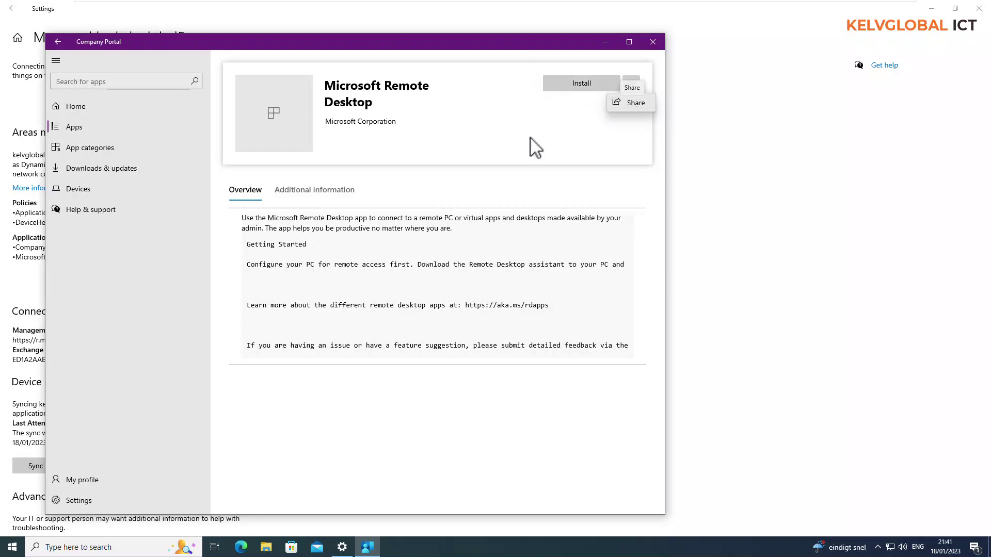
click(485, 169)
click(579, 86)
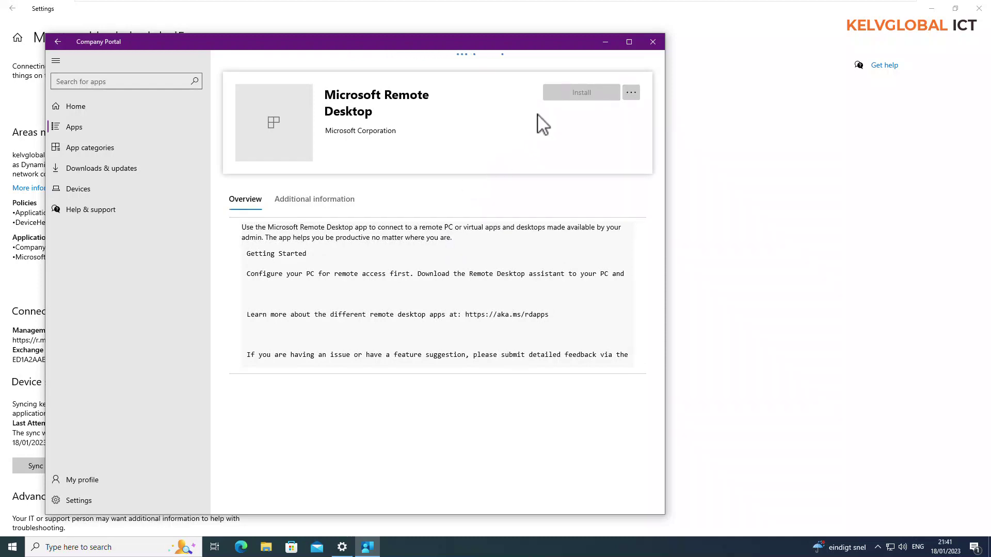
- On W11-04, check Company Portal's app categories and apps, then sync from Settings
mouse_move(749, 3)
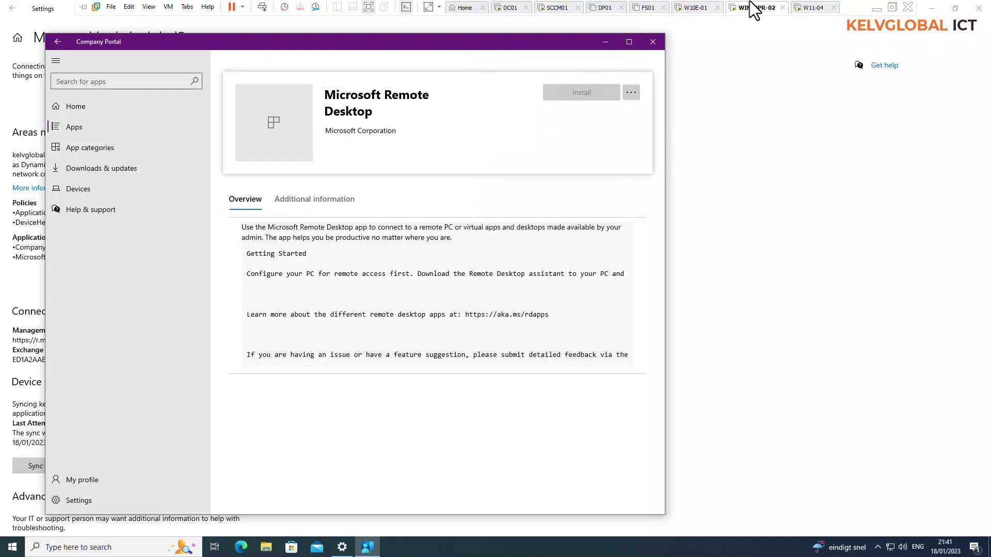
click(803, 10)
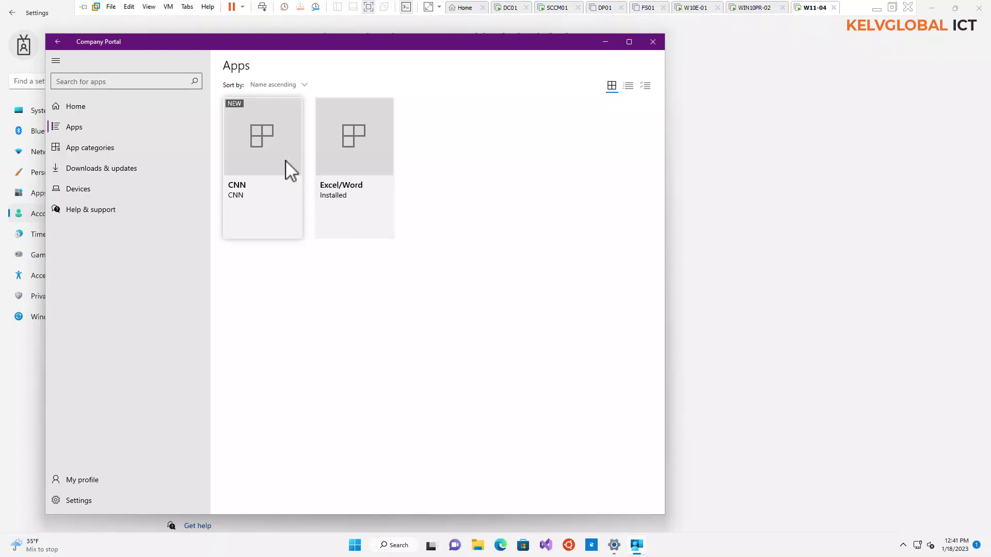
click(79, 146)
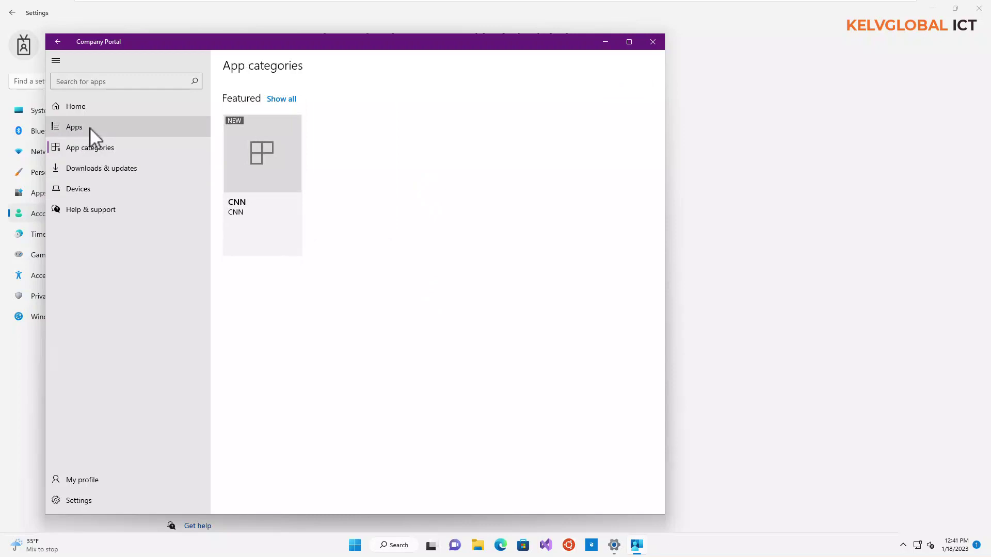
click(87, 127)
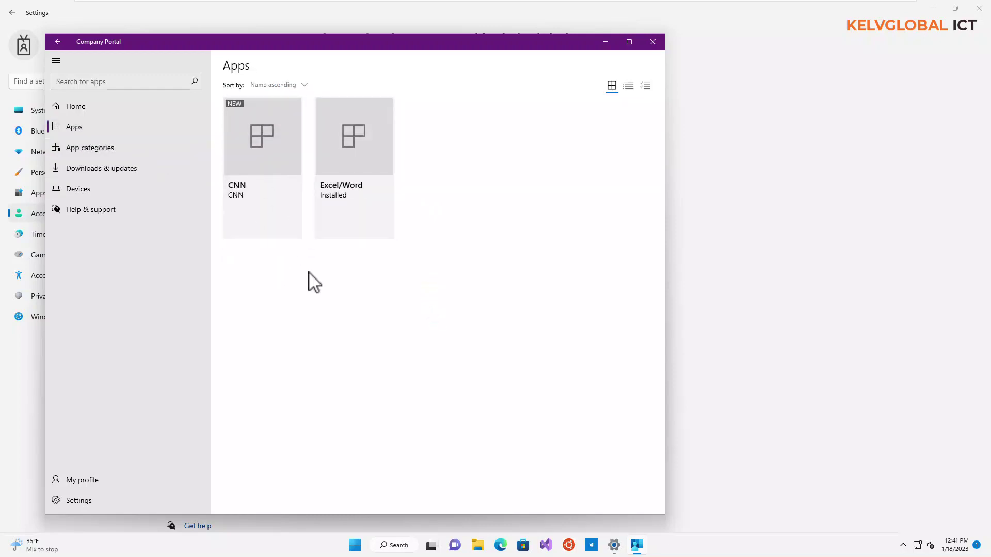
click(89, 502)
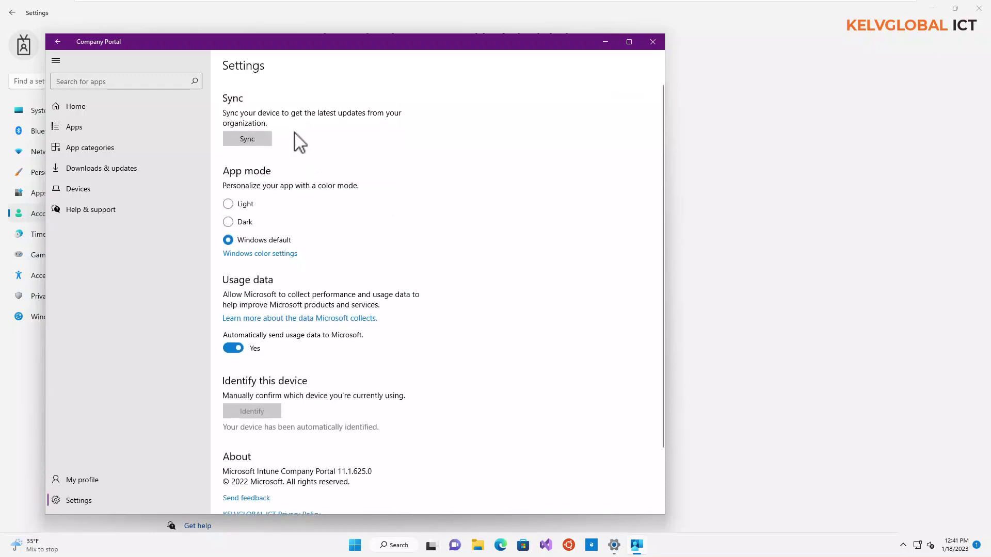
click(247, 139)
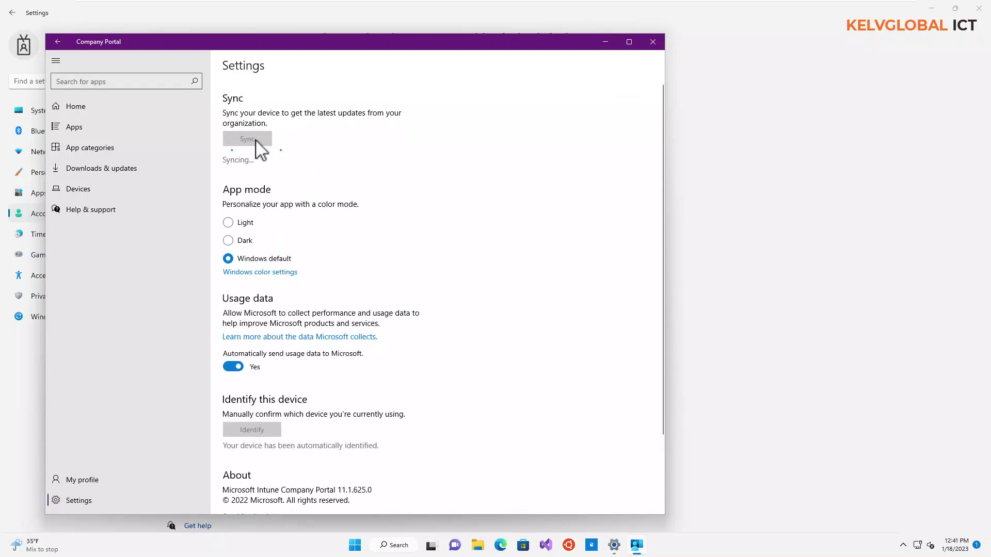
- On W10E-01, check Apps, sync Company Portal from Settings, then return Home
click(704, 4)
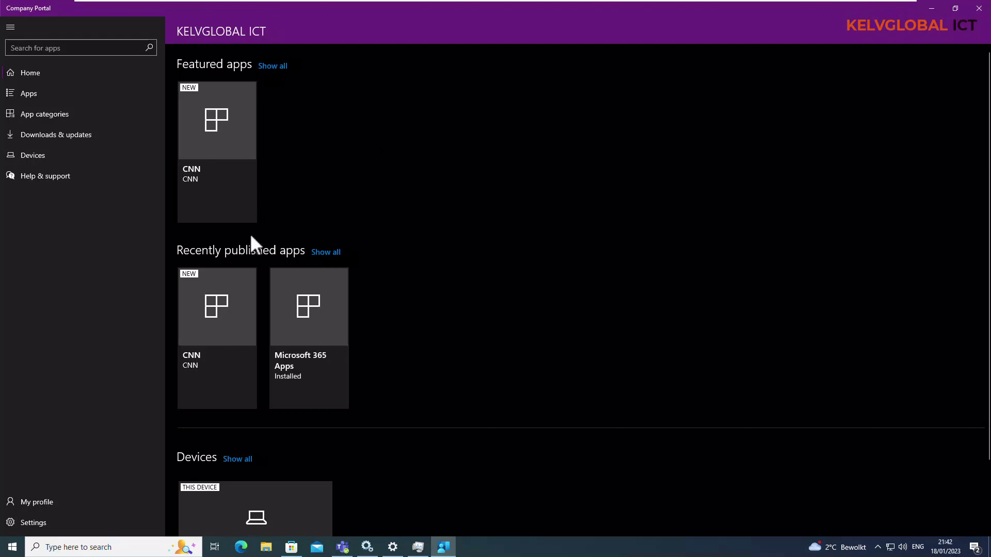
click(41, 97)
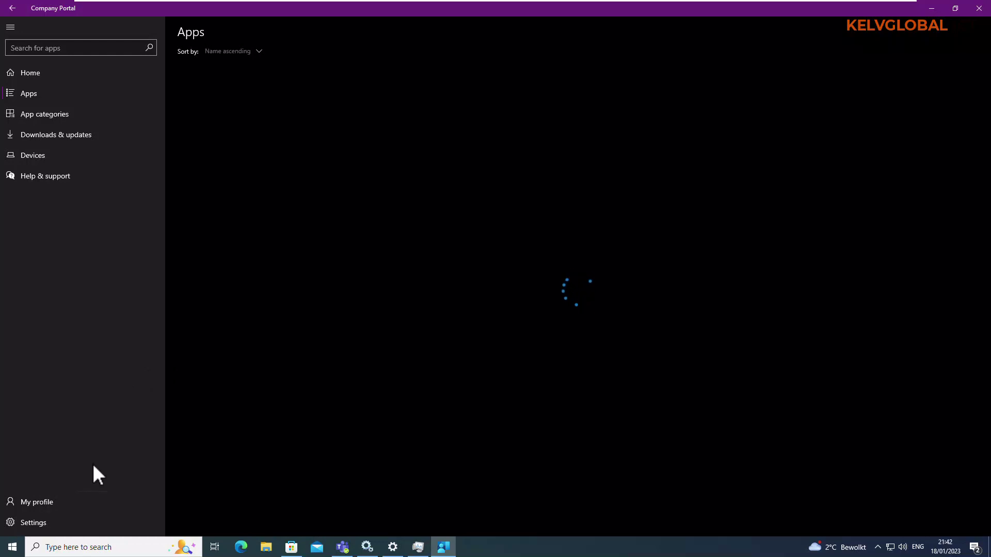
click(38, 523)
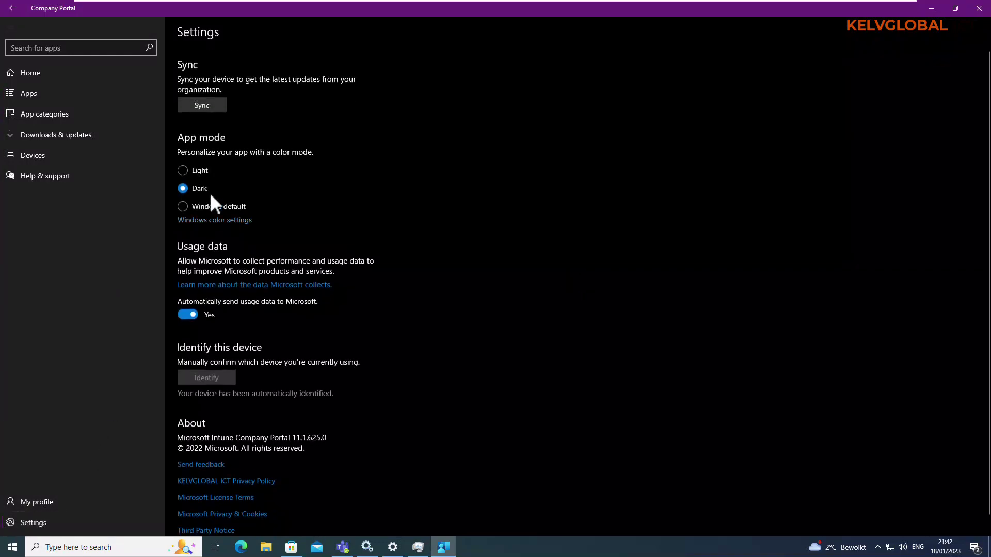
click(206, 105)
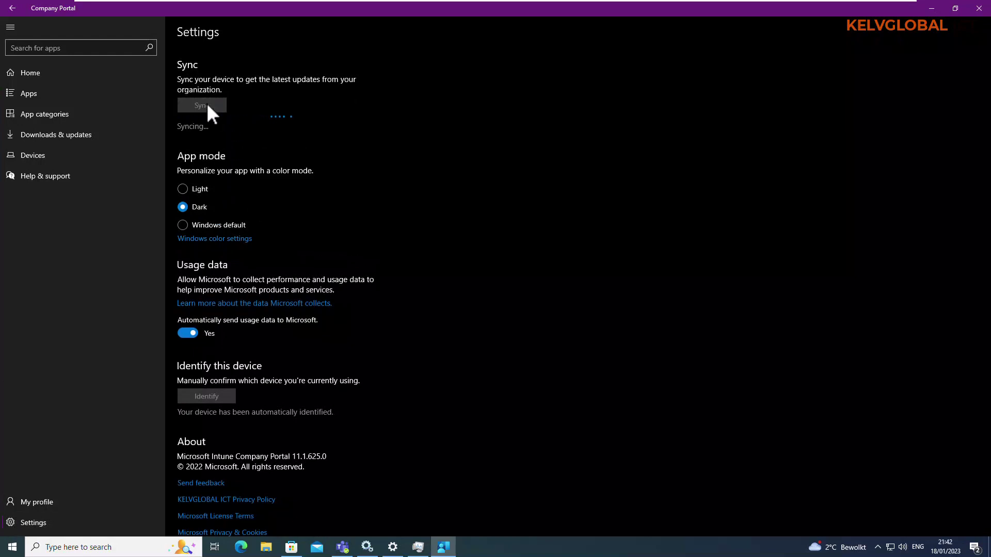
click(42, 78)
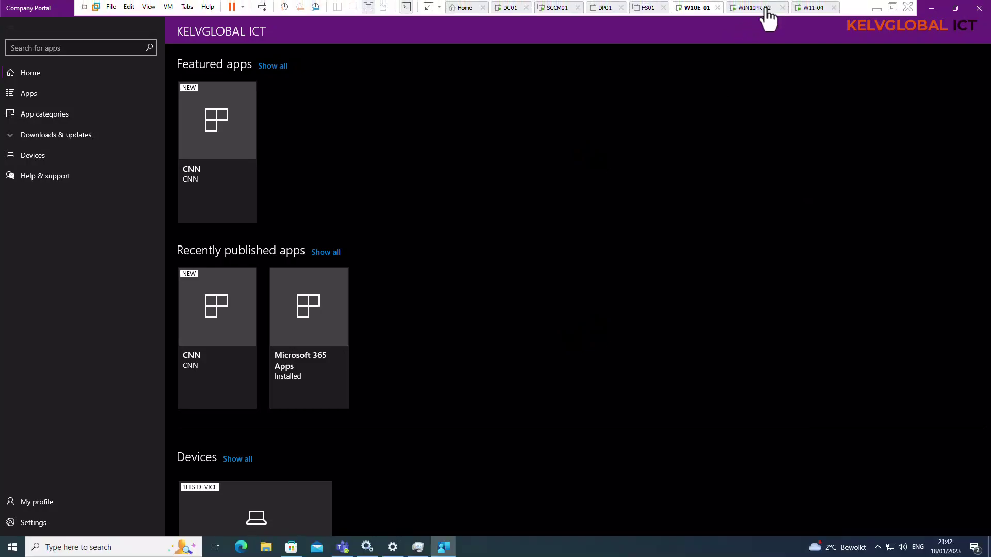
- Return to the WIN10PR-02 machine to check the Remote Desktop download
click(750, 16)
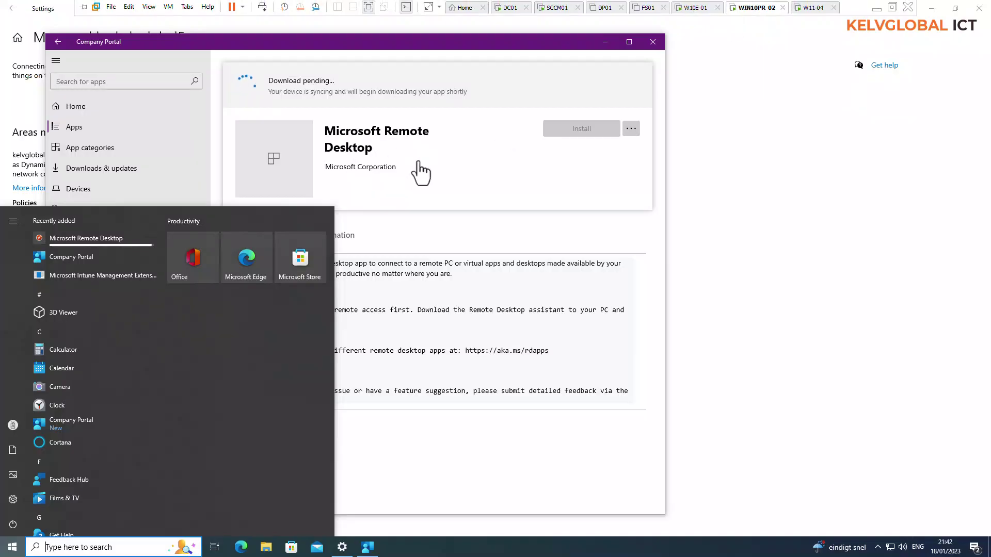